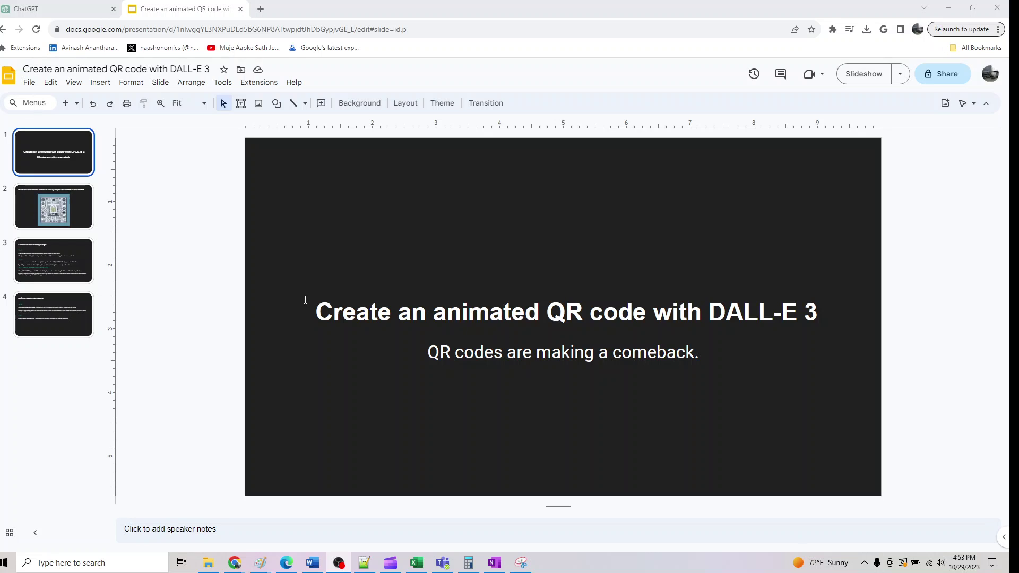
- Page past the slide 2 animated QR example to slide 3, which lists steps 1–3 and their prompts
click(78, 203)
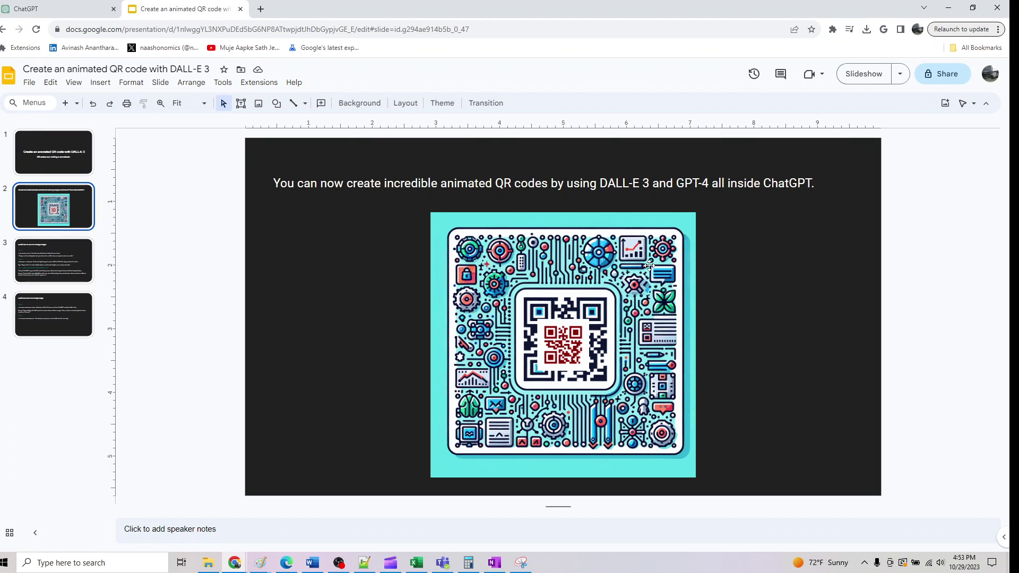
click(42, 256)
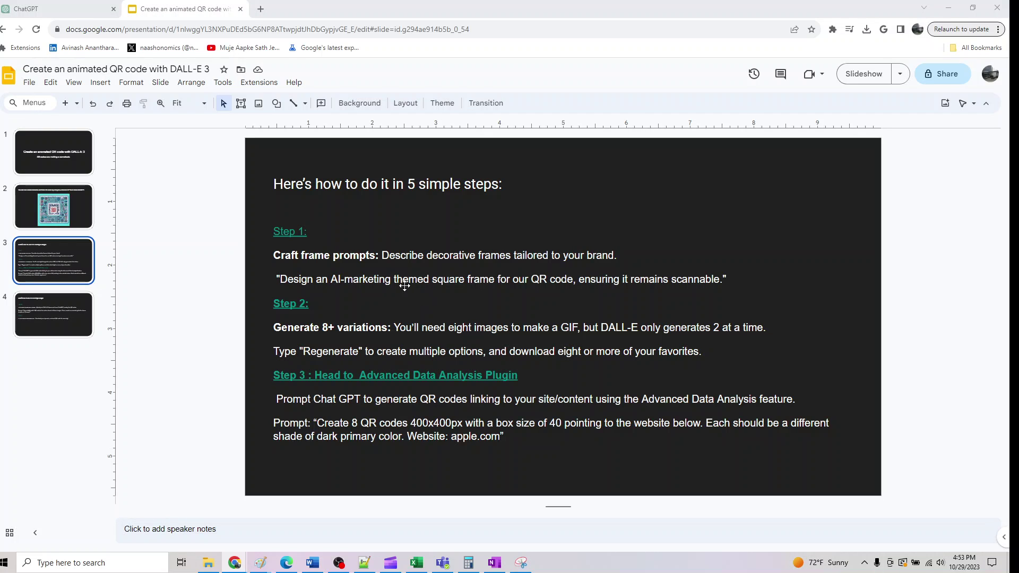
- Send the pasted AI-marketing square frame prompt to DALL·E 3 to generate two frame images
click(60, 9)
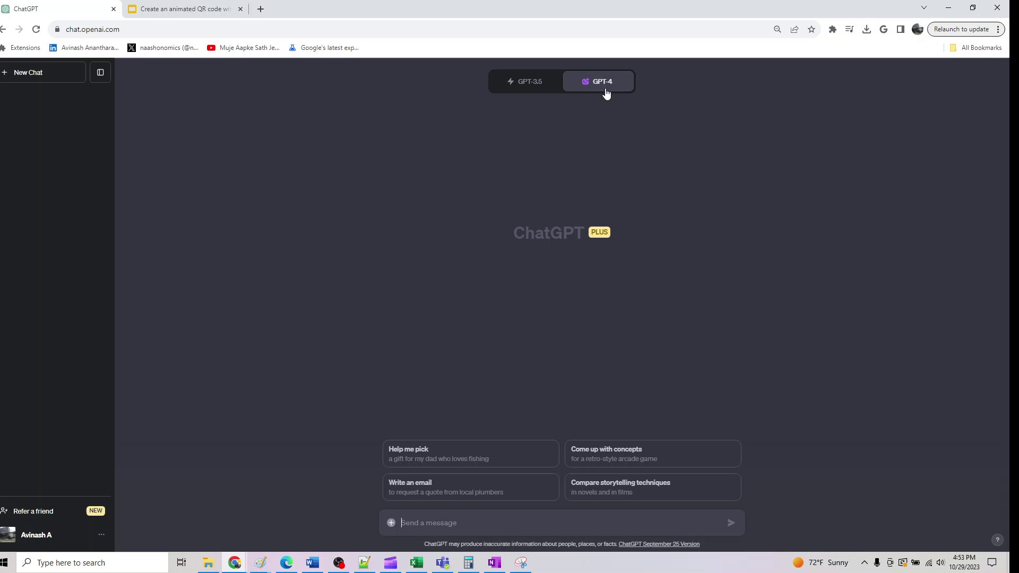
mouse_move(607, 93)
click(556, 286)
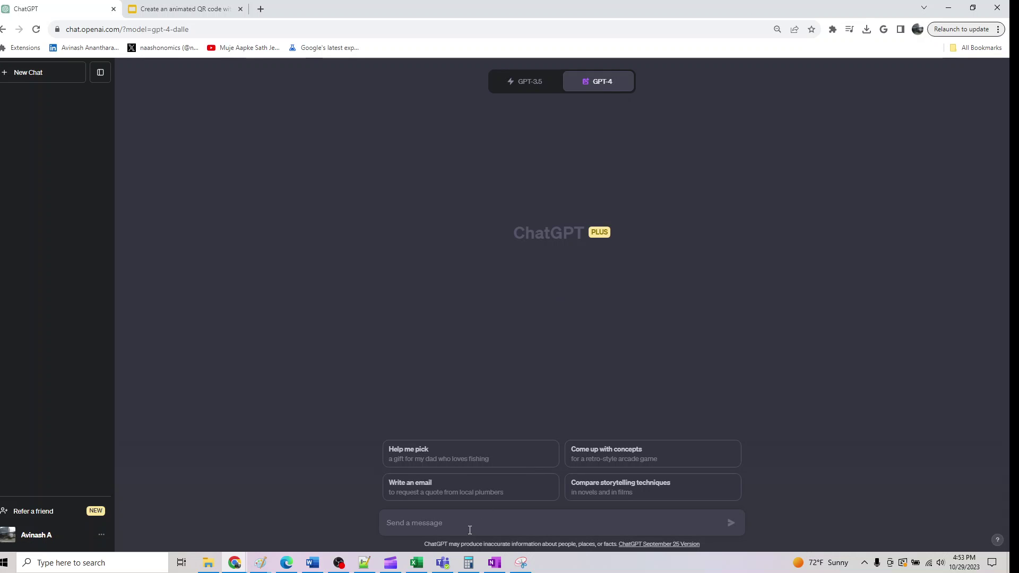
text("Design an AI-marketing themed square frame for our QR code, ensuring it remains scannable.")
click(736, 528)
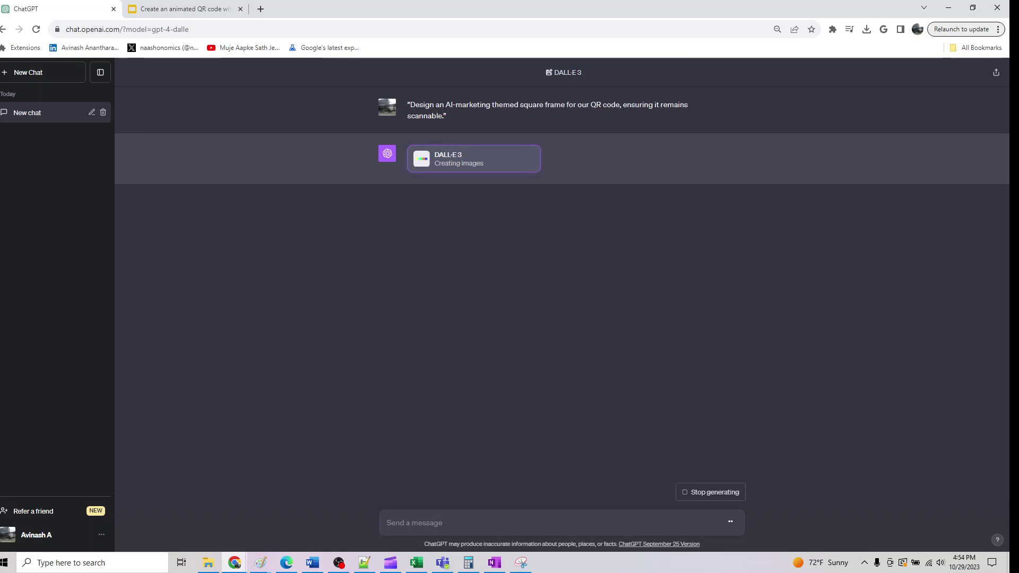
click(180, 8)
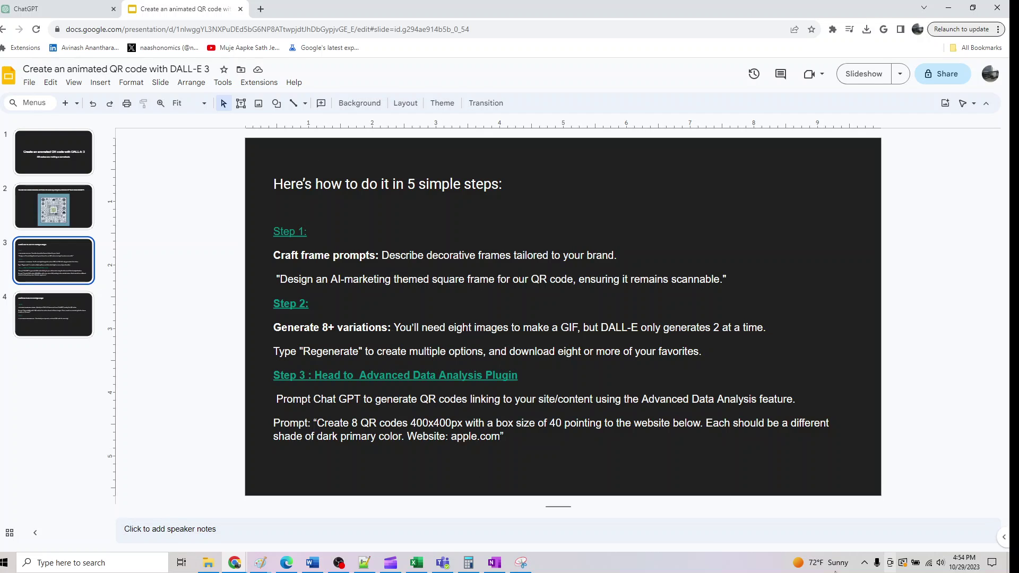
click(58, 8)
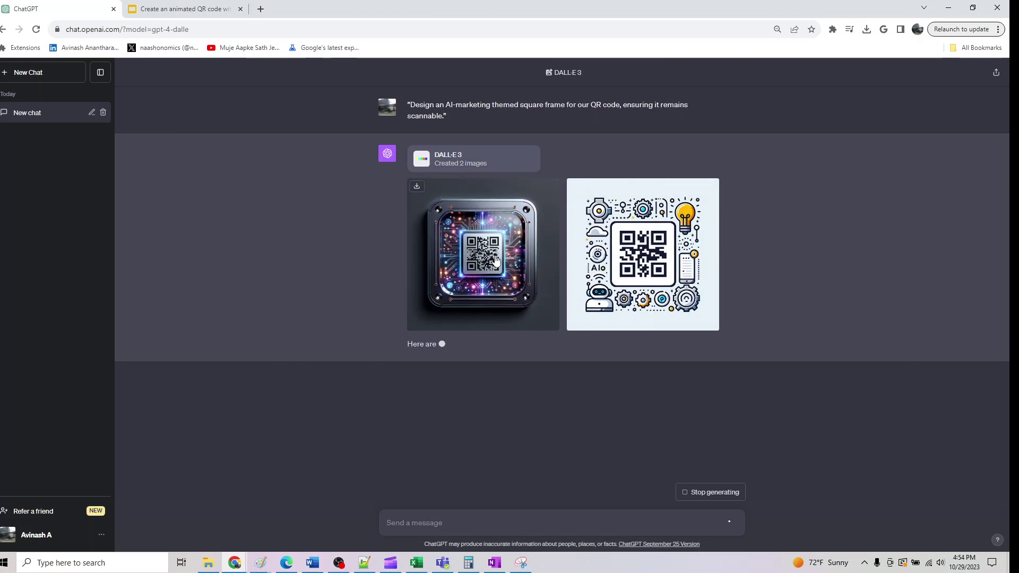
- Download both generated frame images, then regenerate the response for a new pair
click(495, 256)
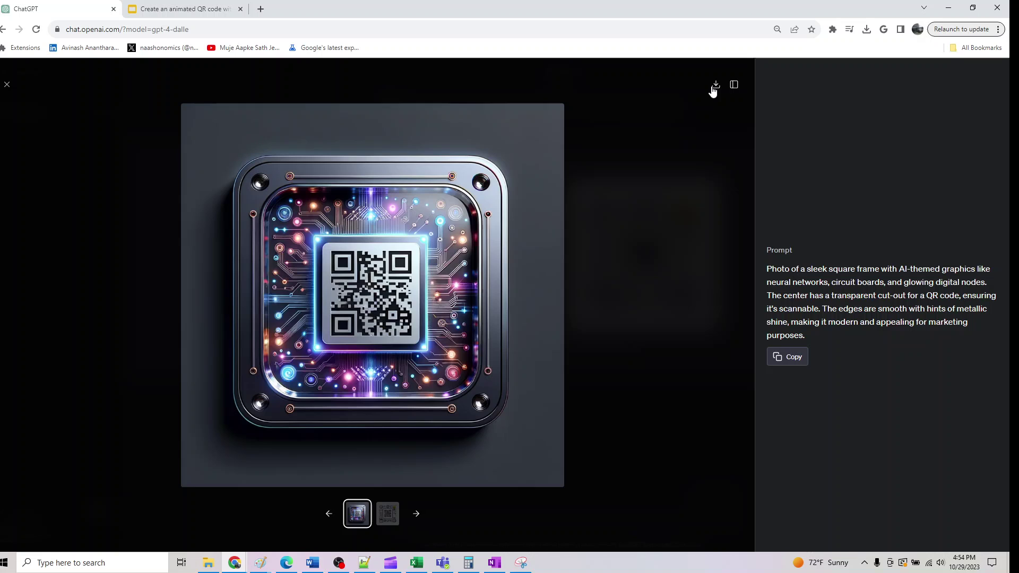
click(715, 86)
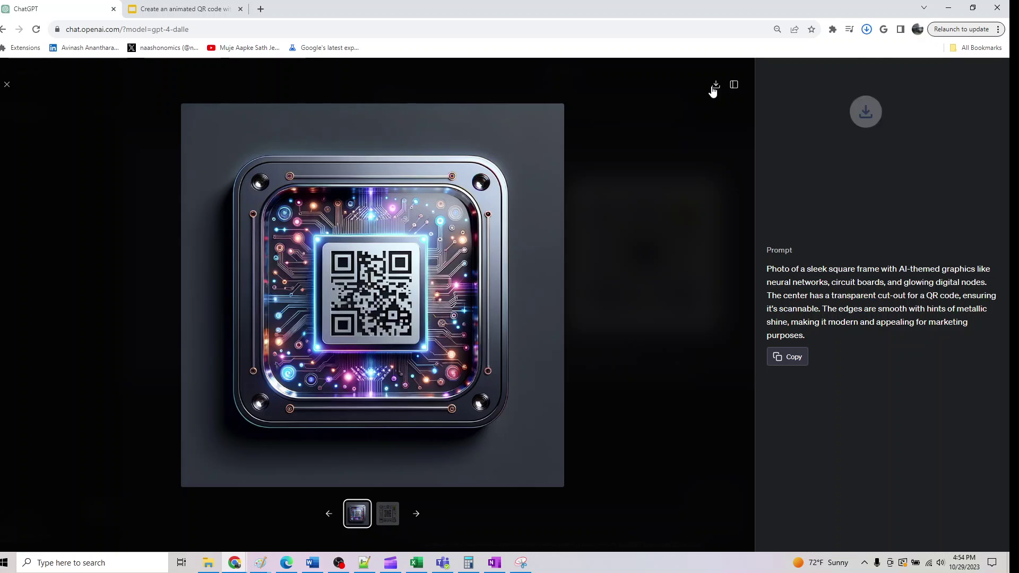
click(6, 86)
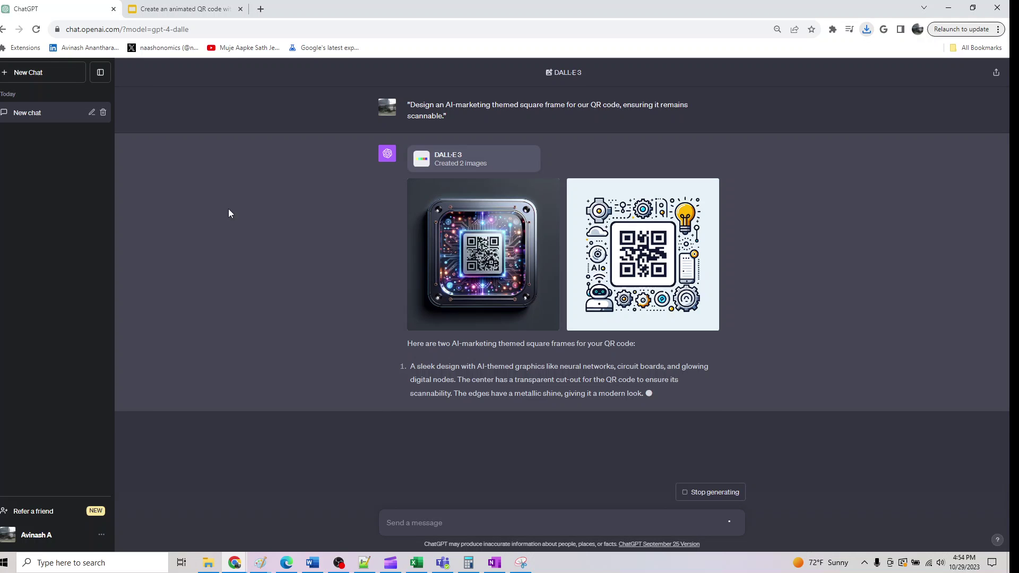
click(668, 286)
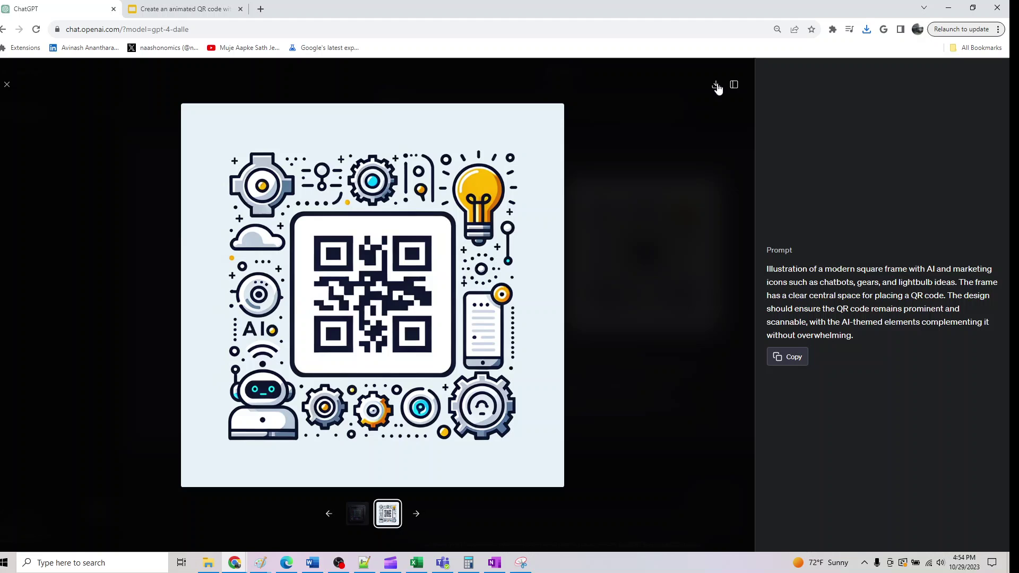
click(716, 87)
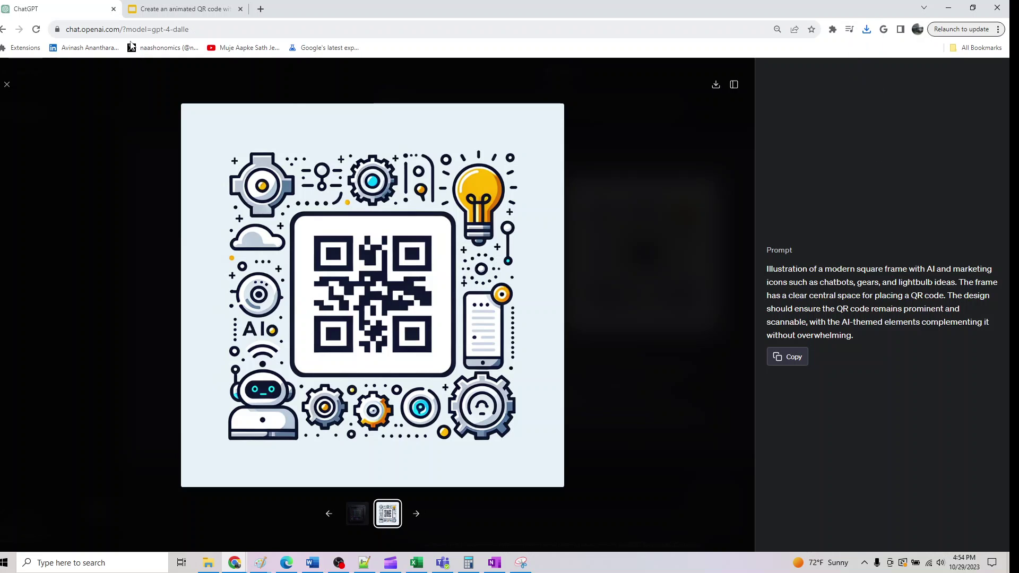
click(7, 85)
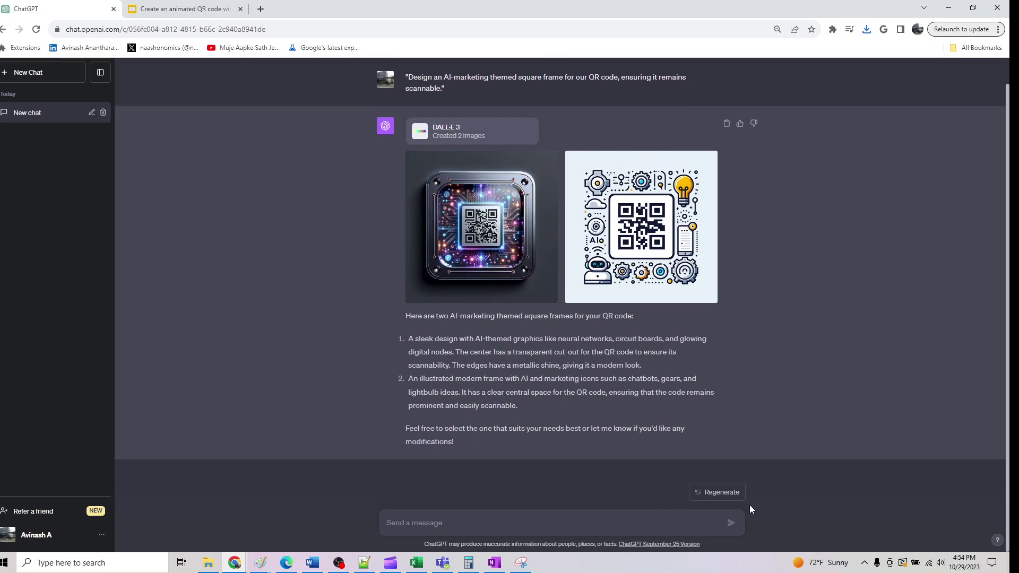
click(721, 492)
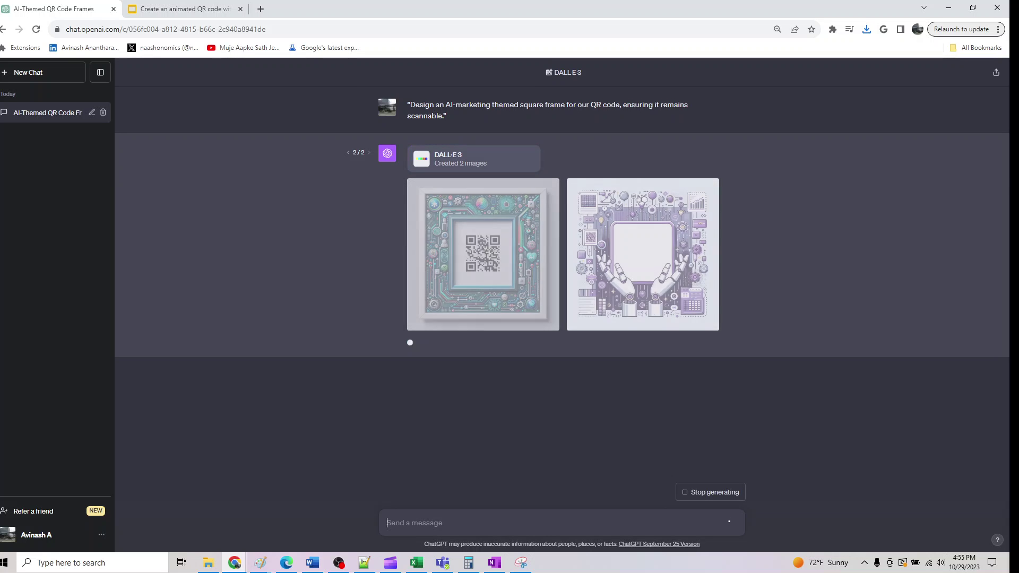
- Download the teal circuit and purple robotic-hands frames, then regenerate for a third pair
click(486, 260)
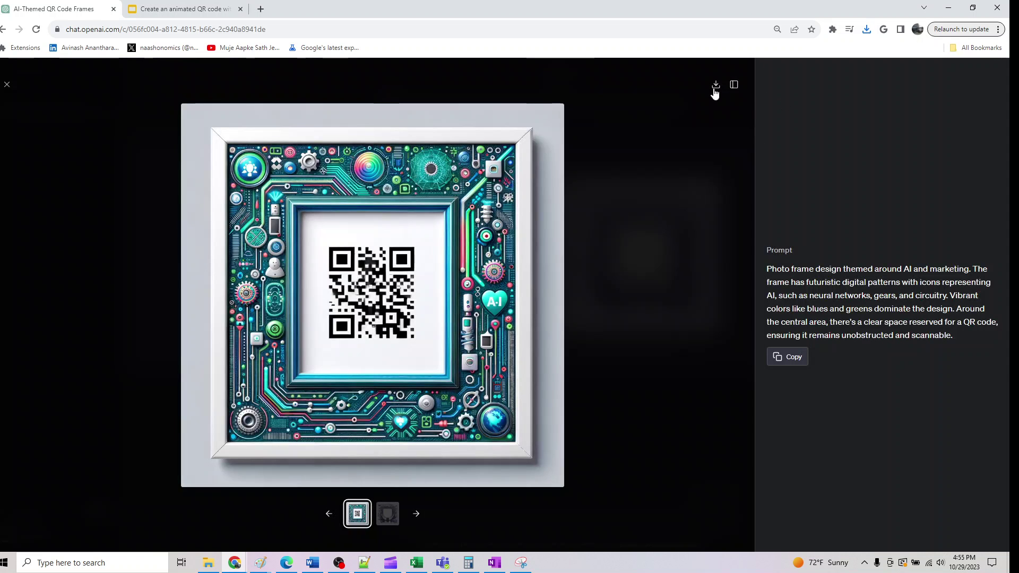
click(715, 85)
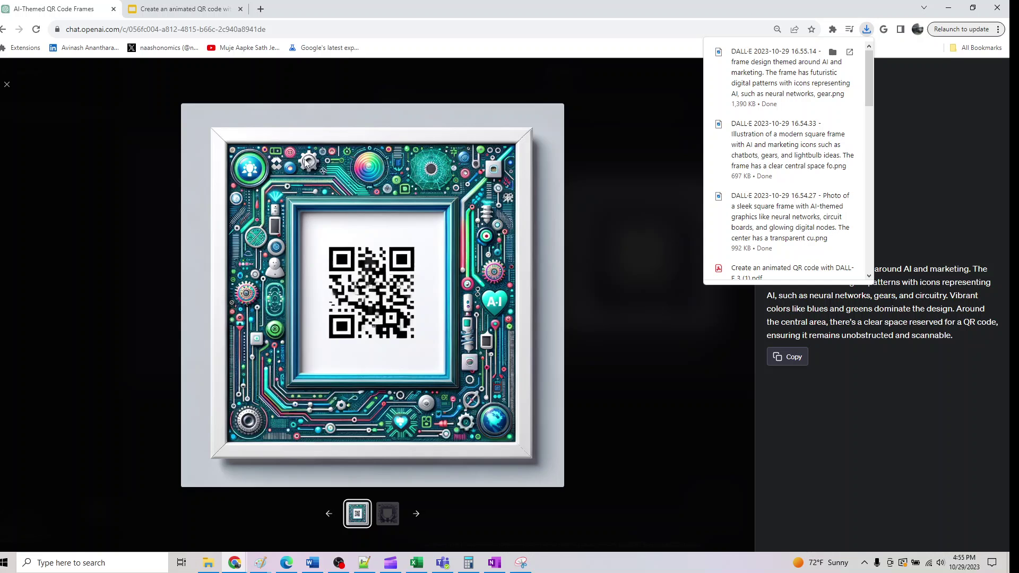
click(16, 85)
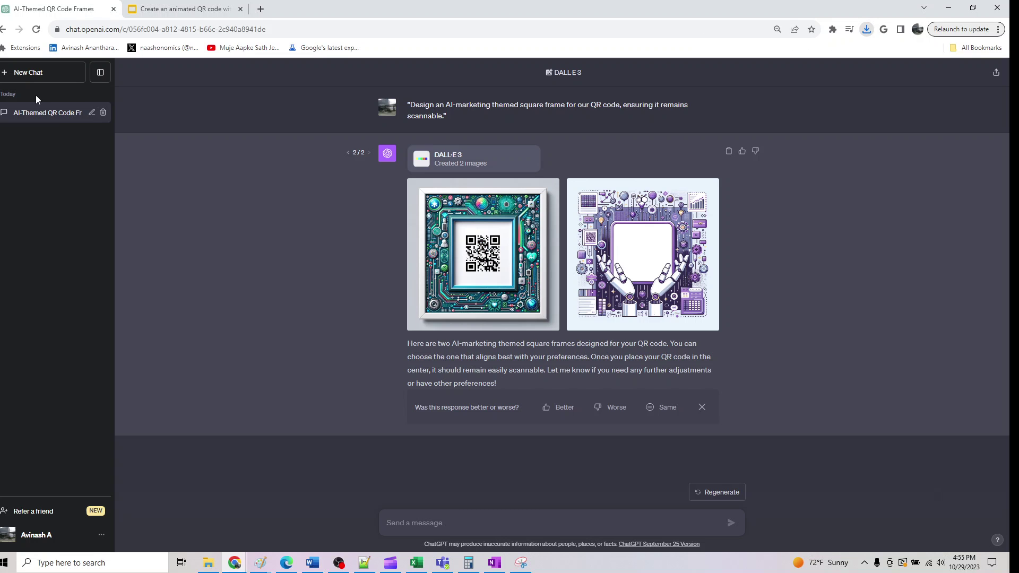
click(637, 304)
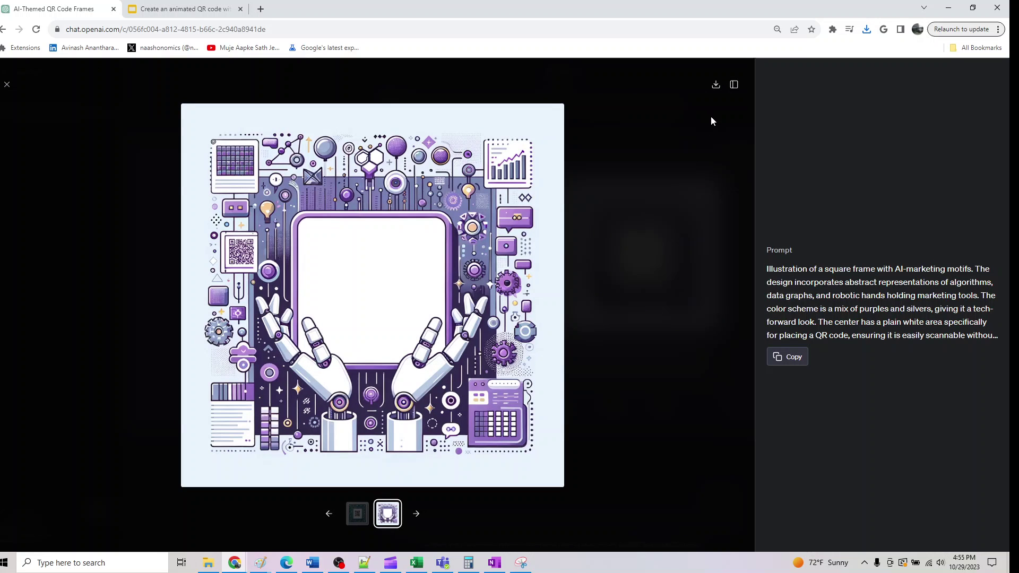
click(716, 84)
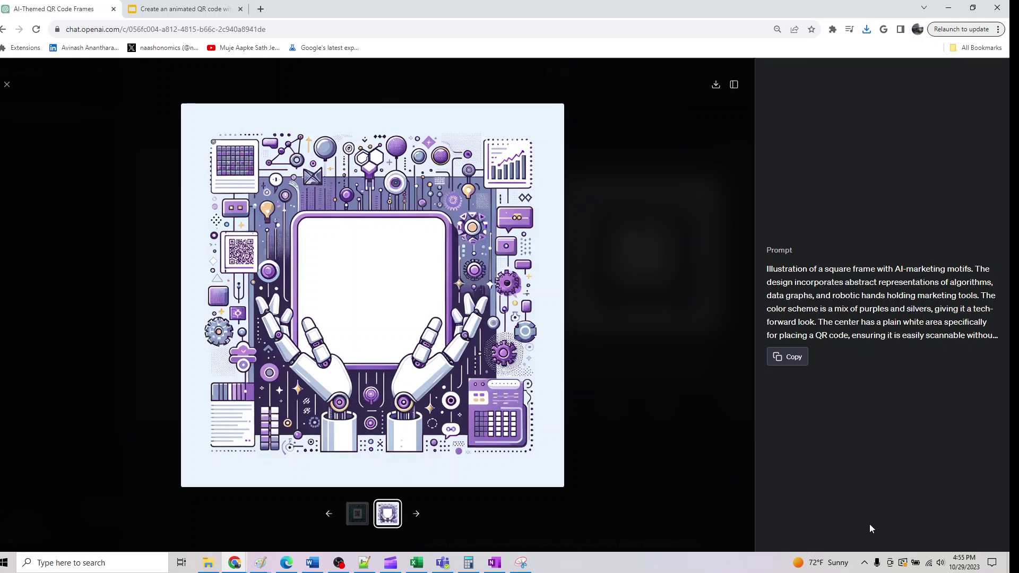
click(8, 85)
click(722, 499)
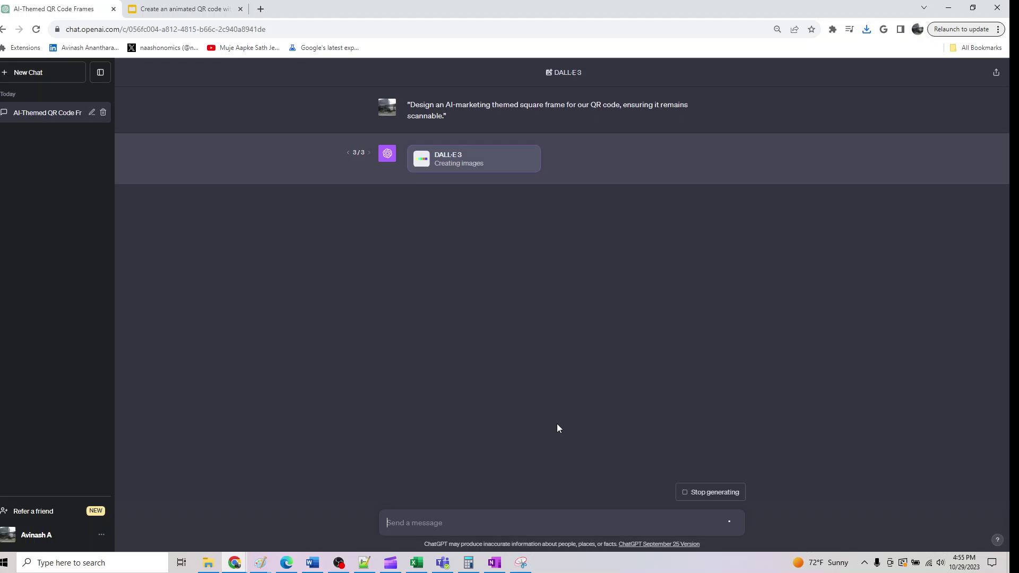
- Download the metallic icon and illustrated neuron frames, request a fourth pair, and return to Slides
click(518, 293)
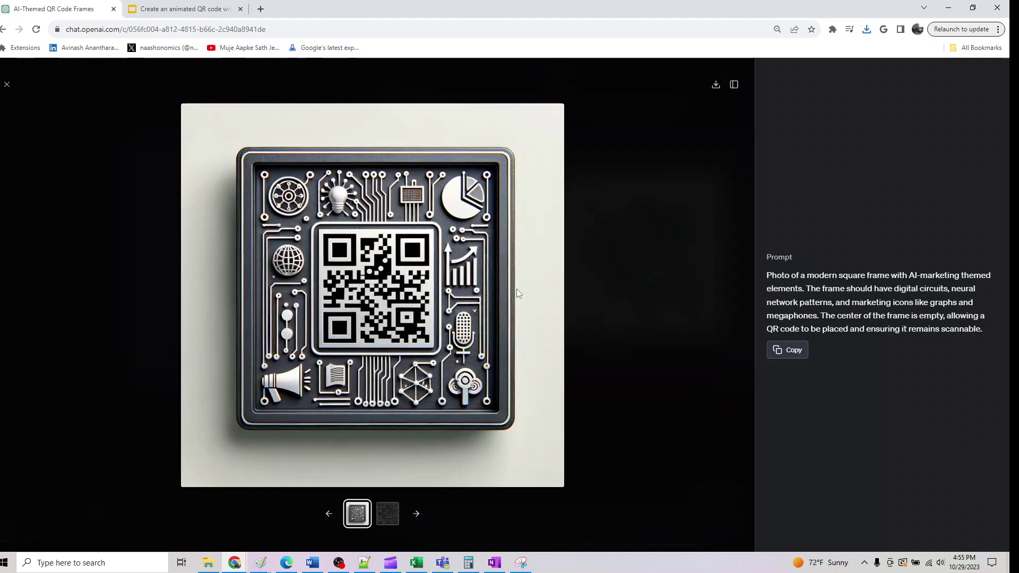
click(714, 88)
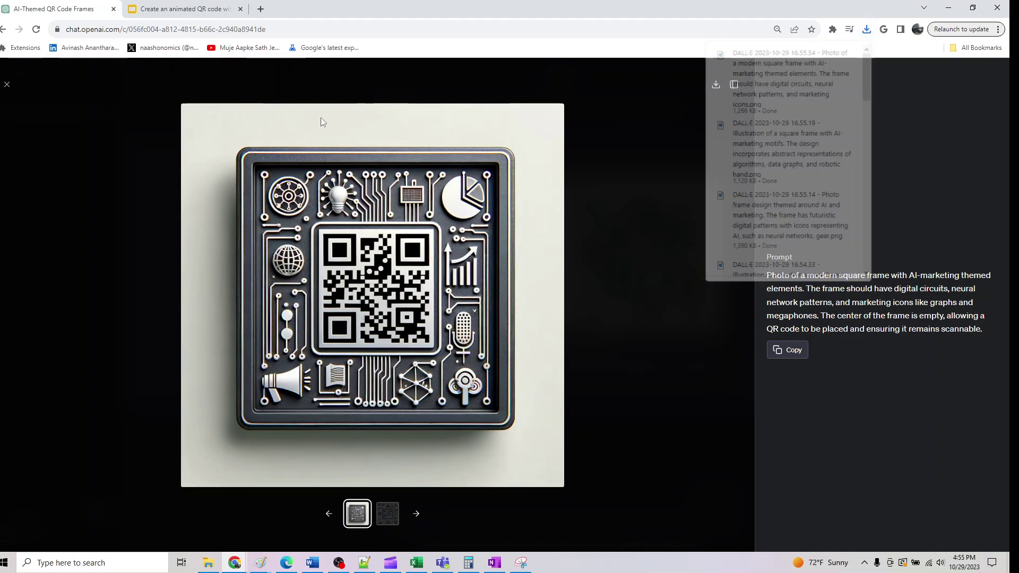
click(7, 84)
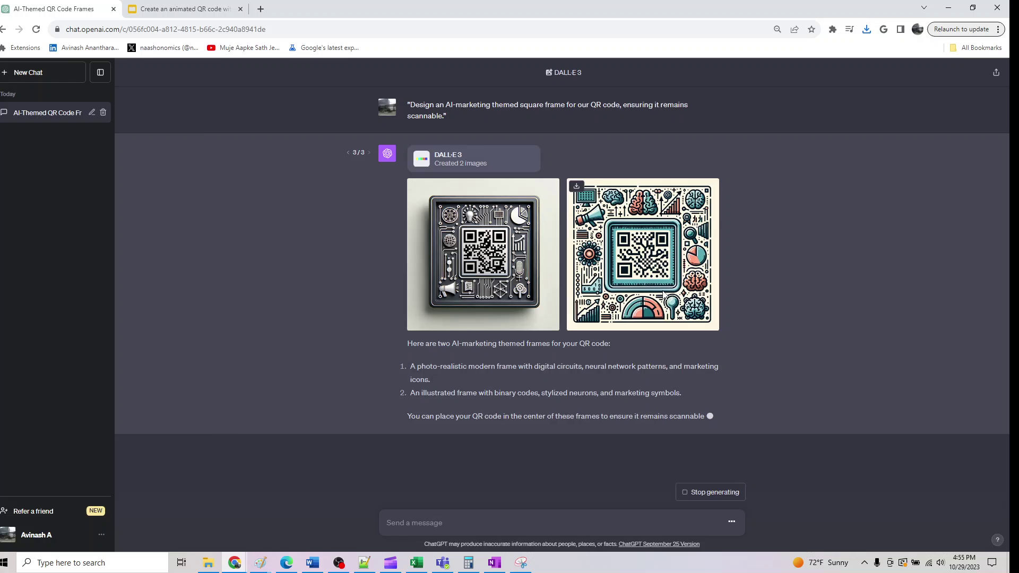
click(570, 299)
click(715, 86)
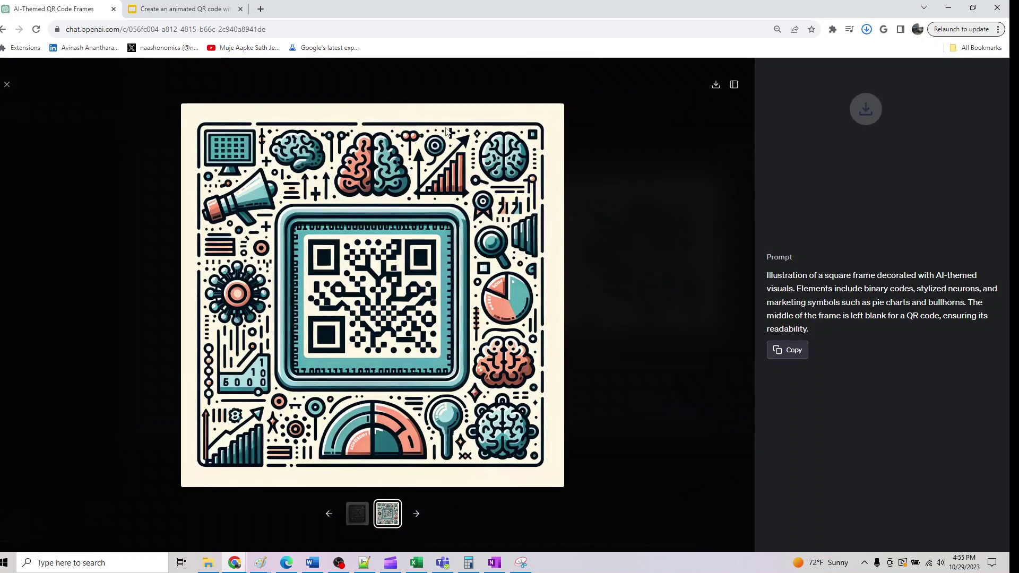
click(6, 85)
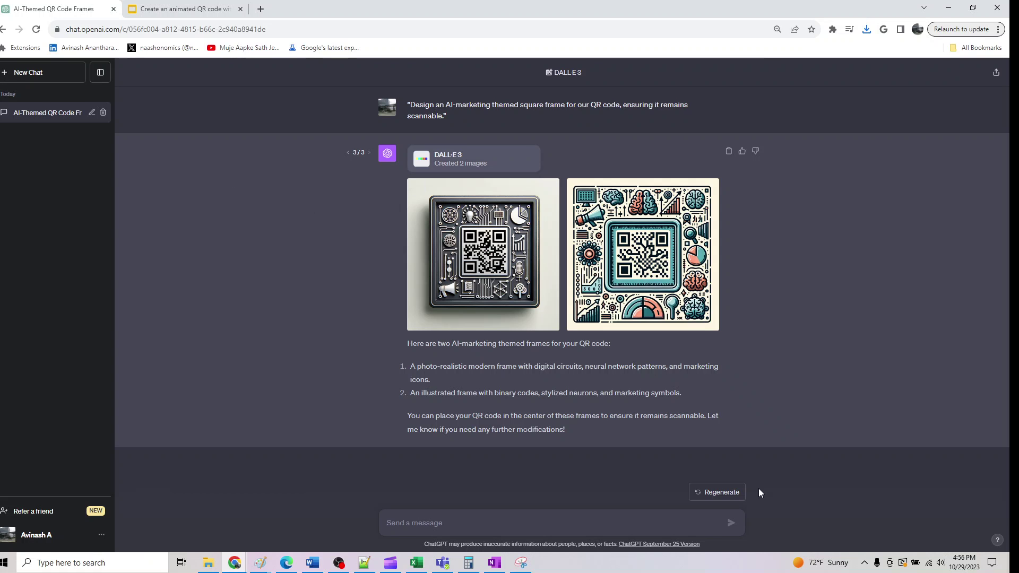
click(722, 493)
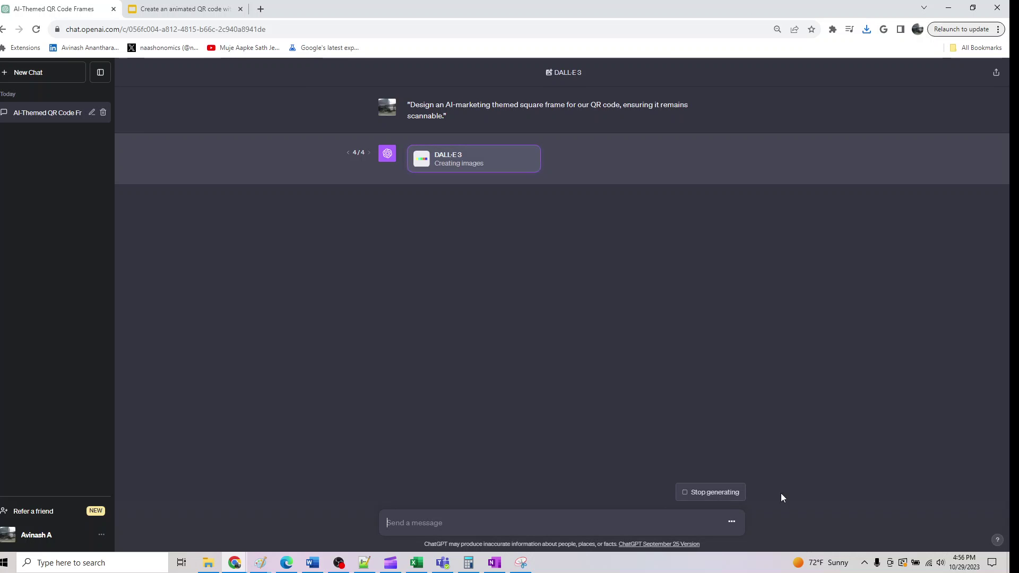
click(160, 9)
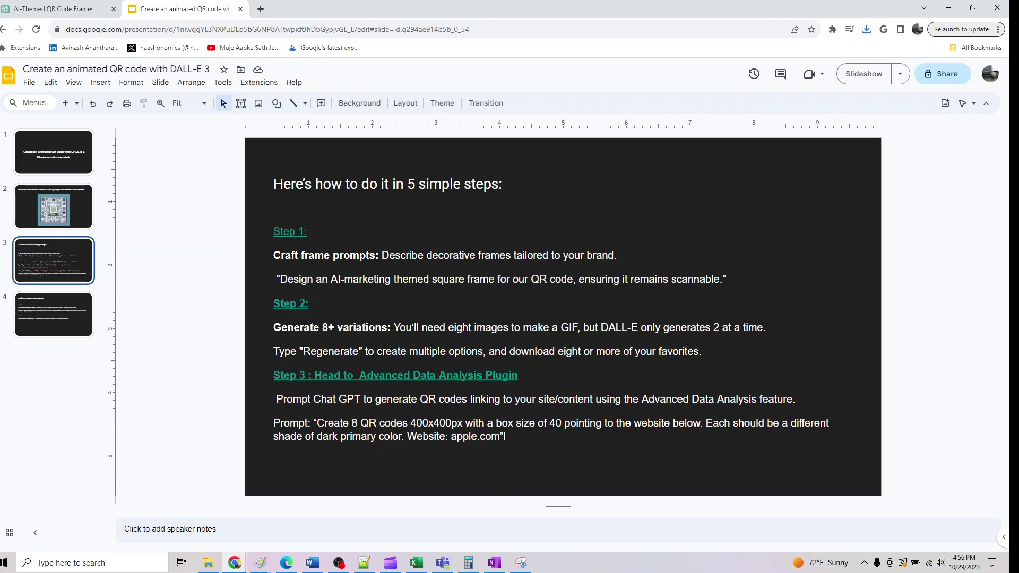
- Switch back from Google Slides to the AI-Themed QR Code Frames chat with Ctrl+Shift+Tab
key(ctrl+shift+Tab)
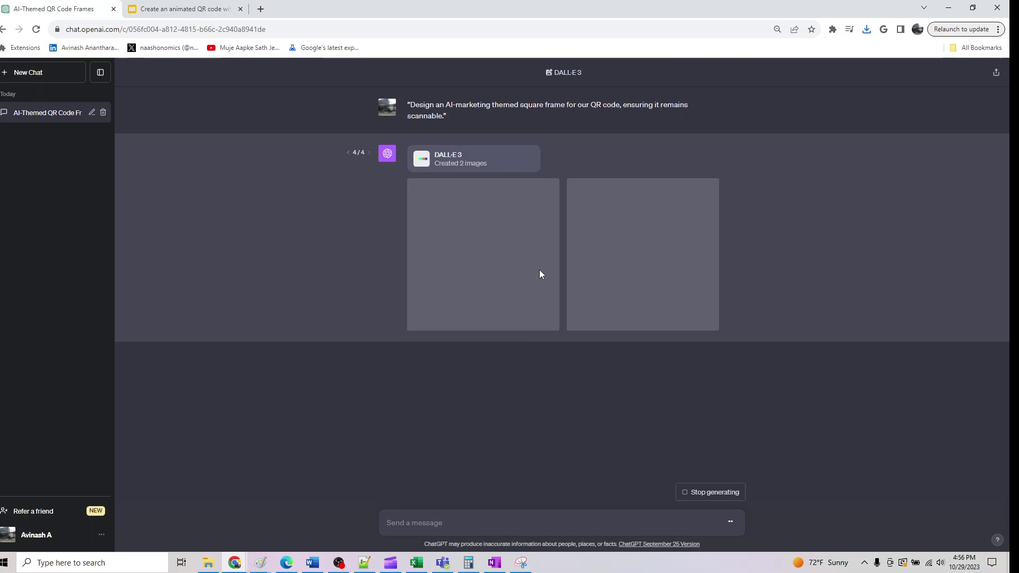
- Download the fourth-round LED circuit frame and the neon robot frame
click(523, 270)
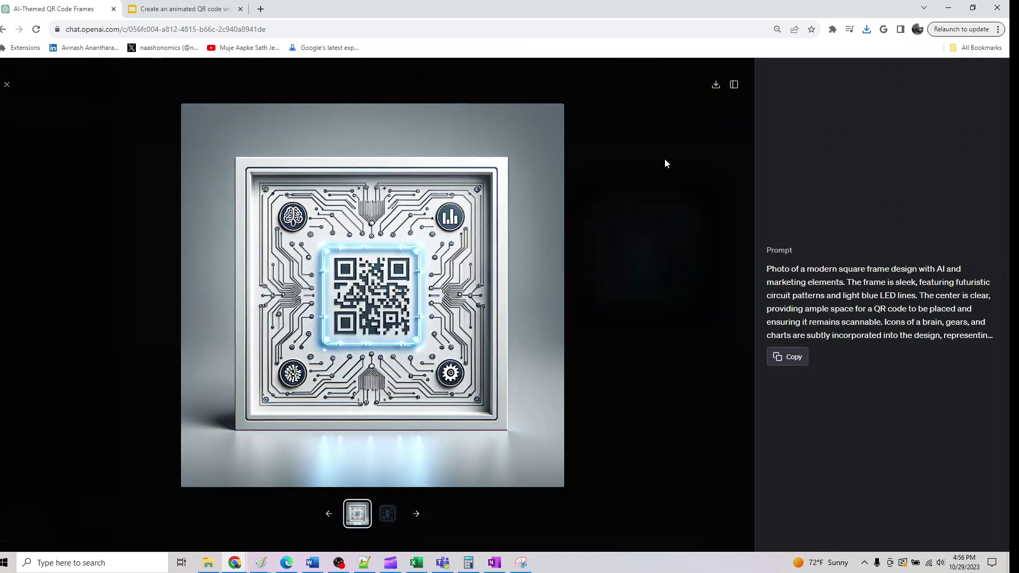
click(713, 85)
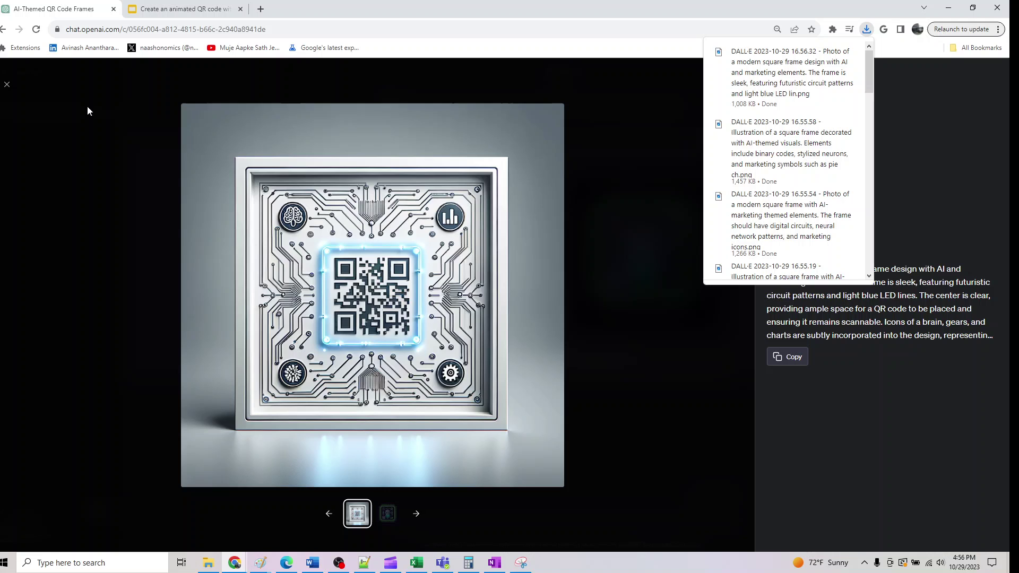
click(6, 84)
click(605, 267)
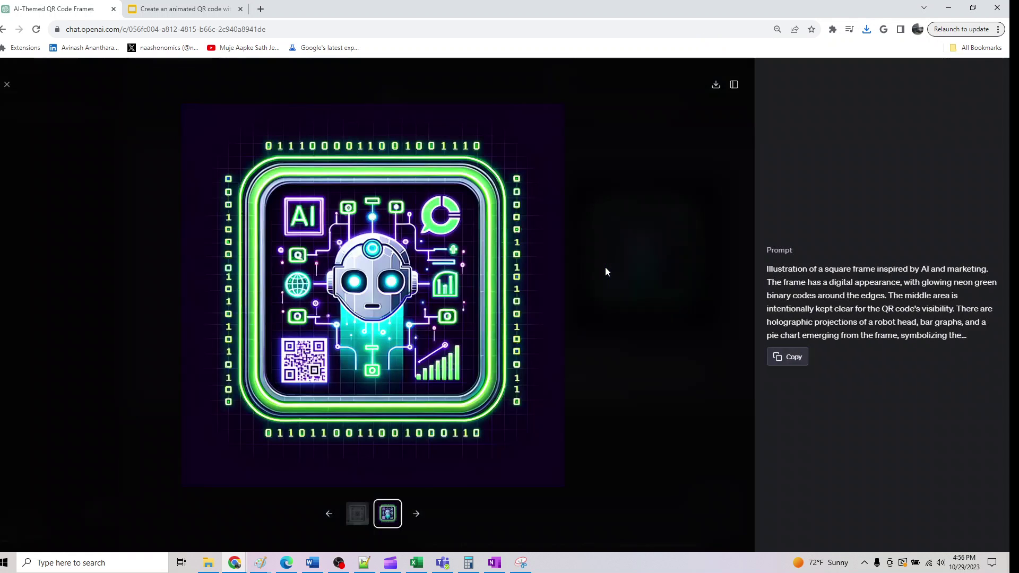
click(716, 85)
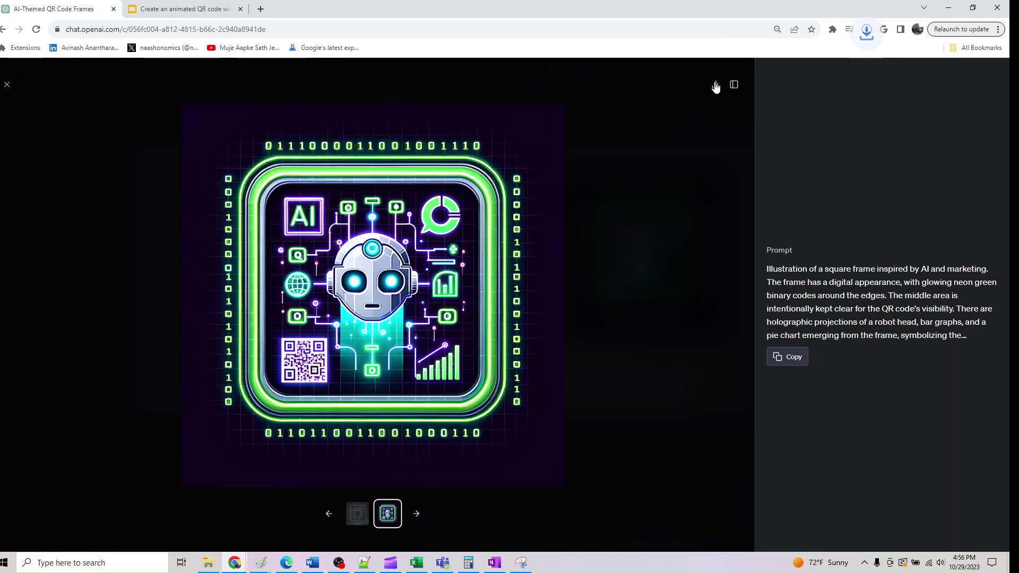
click(7, 85)
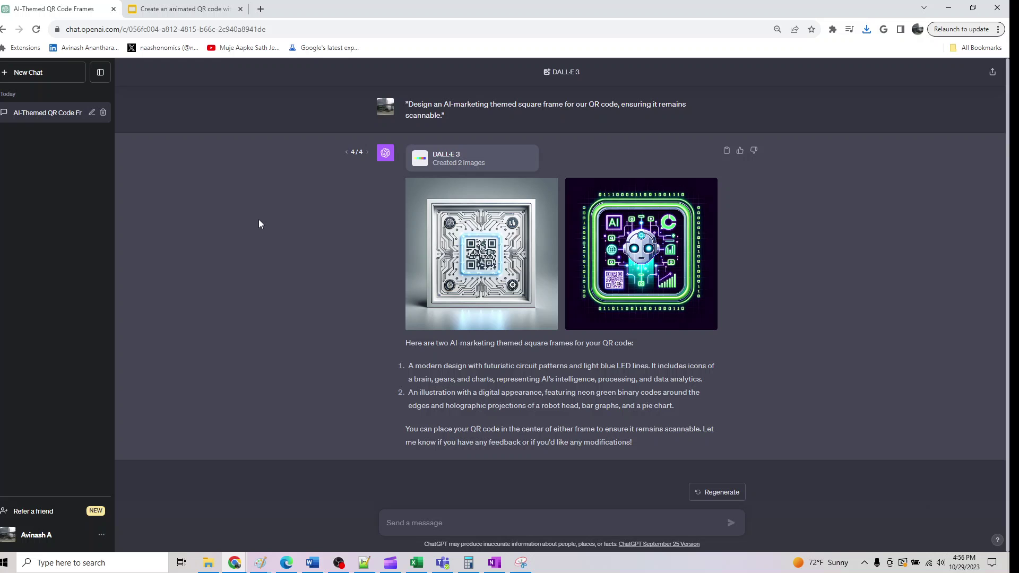
- Start a new chat using the GPT-4 Advanced Data Analysis model
click(44, 73)
mouse_move(584, 83)
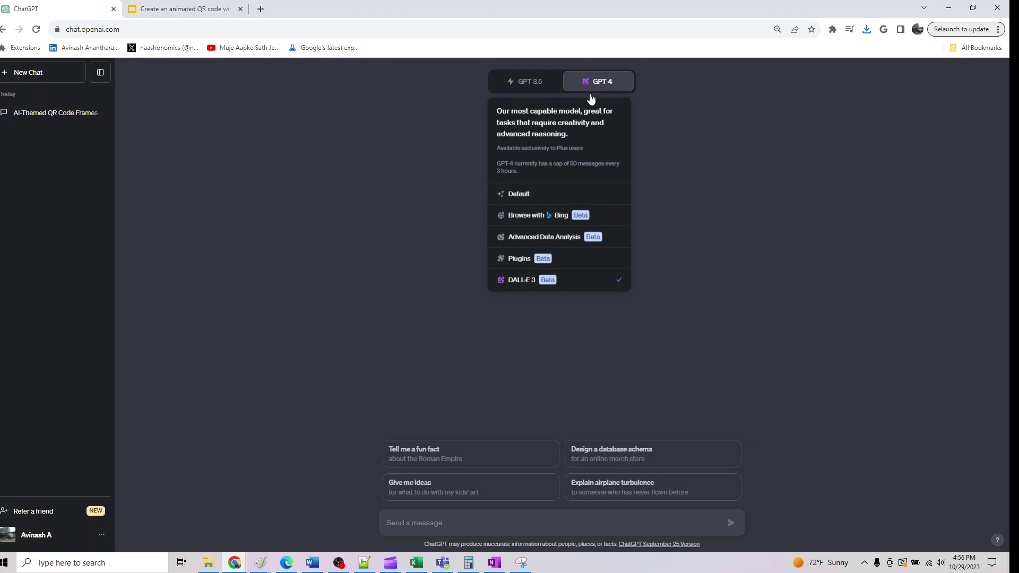
click(561, 236)
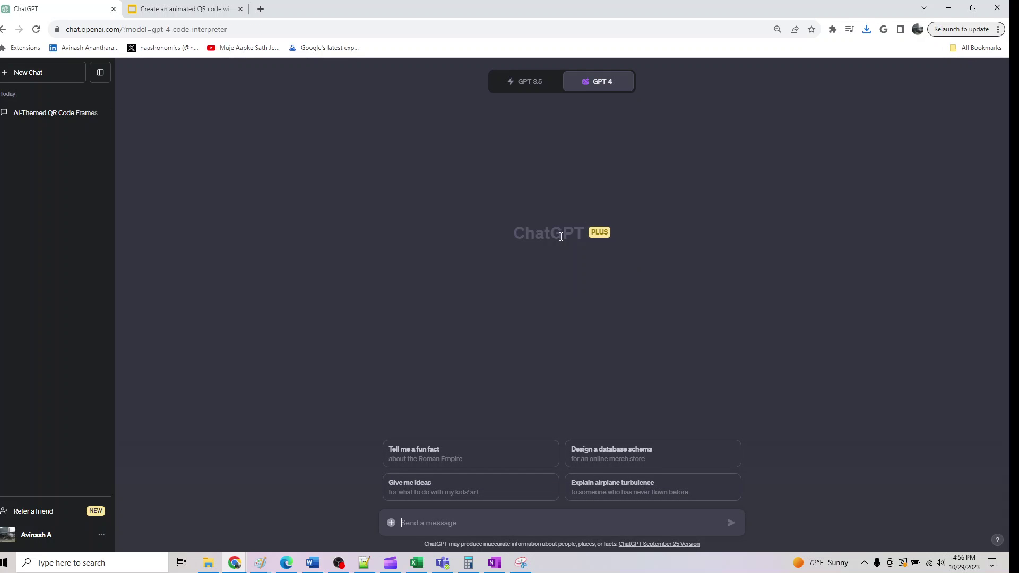
- Copy slide 3's prompt for eight 400x400 dark-coloured apple.com QR codes and send it
click(181, 9)
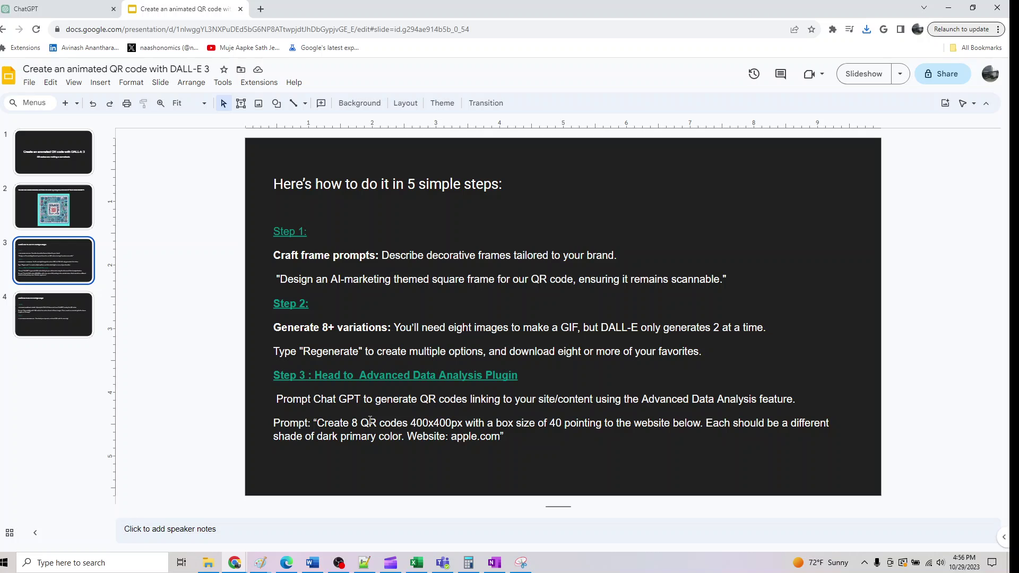
drag(314, 425, 511, 448)
click(53, 9)
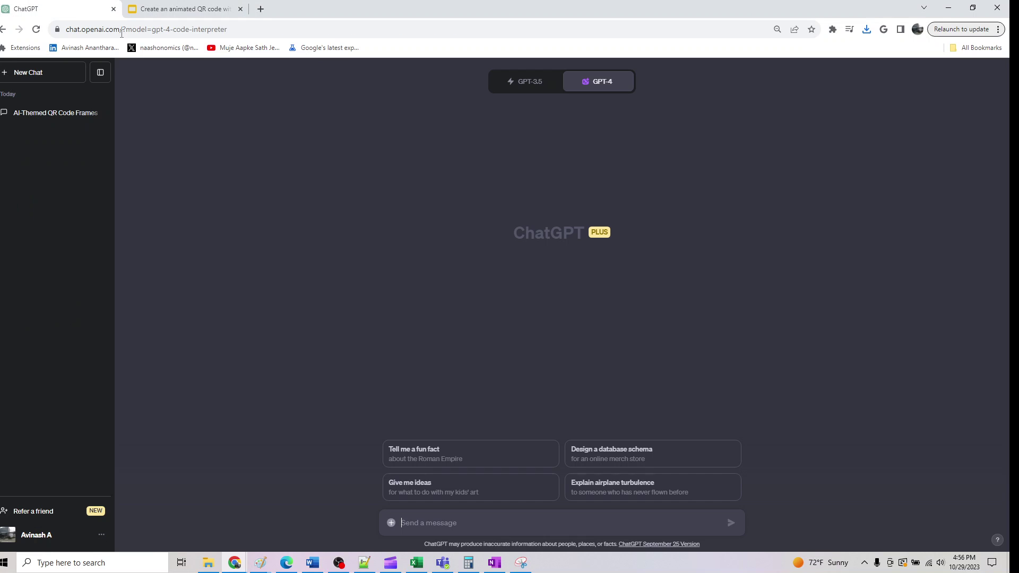
click(545, 521)
text("Create 8 QR codes 400×400px with a box size of 40 pointing to the website below. Each should be a different shade of dark primary color. Website: apple.com")
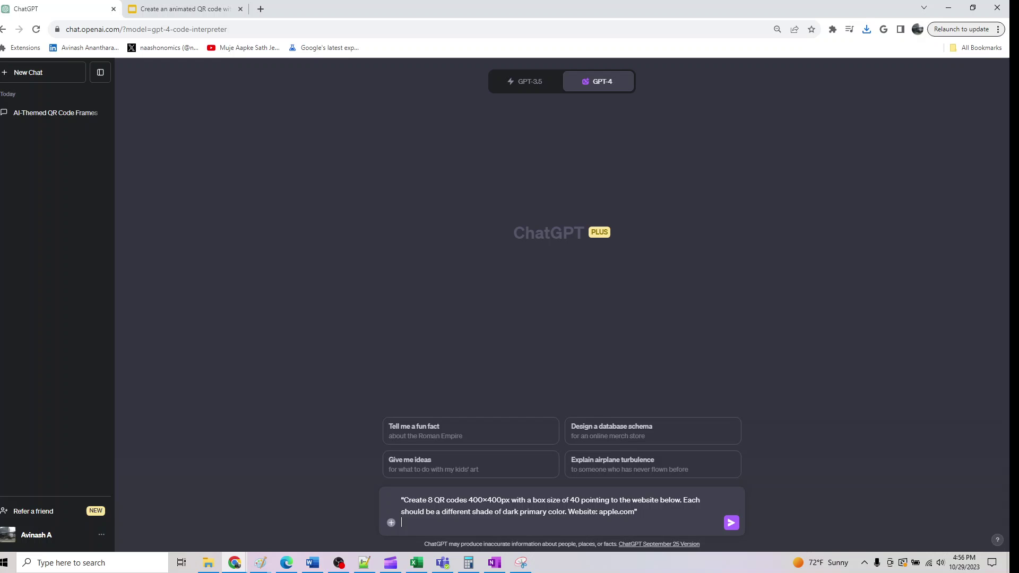
click(731, 523)
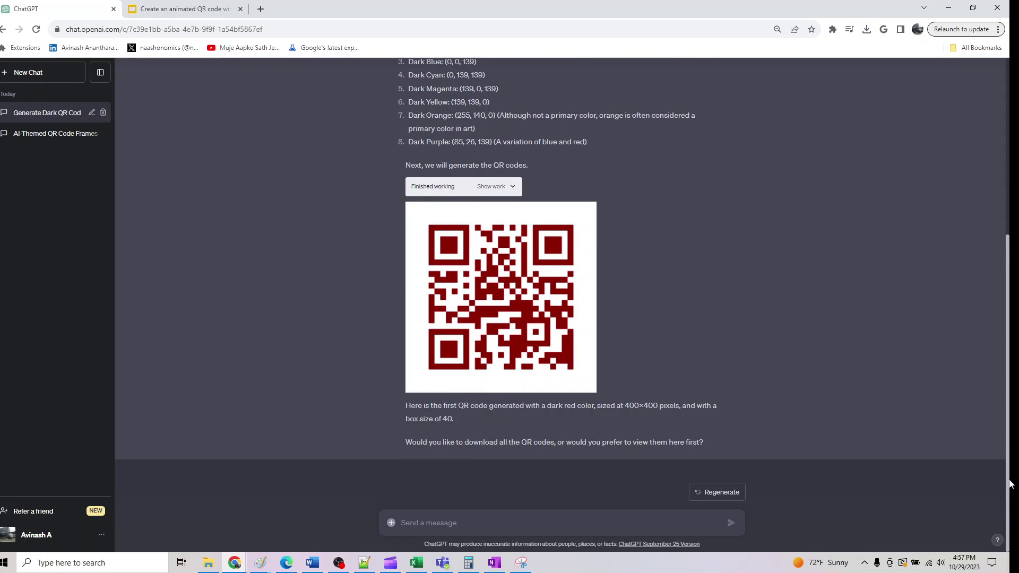
- Copy slide 4's Step 4 prompt about centring the QR codes and making a GIF
click(169, 7)
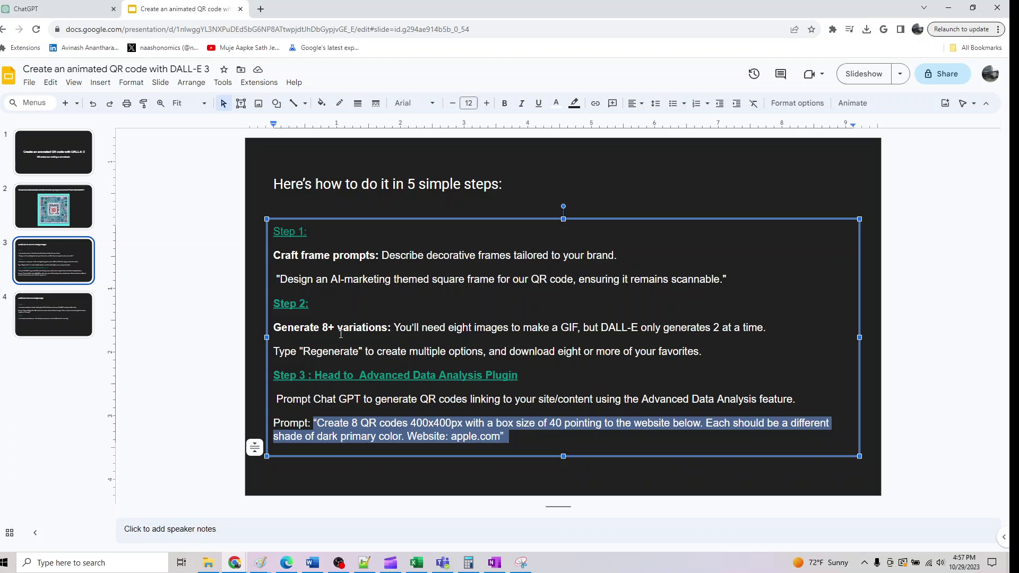
click(49, 320)
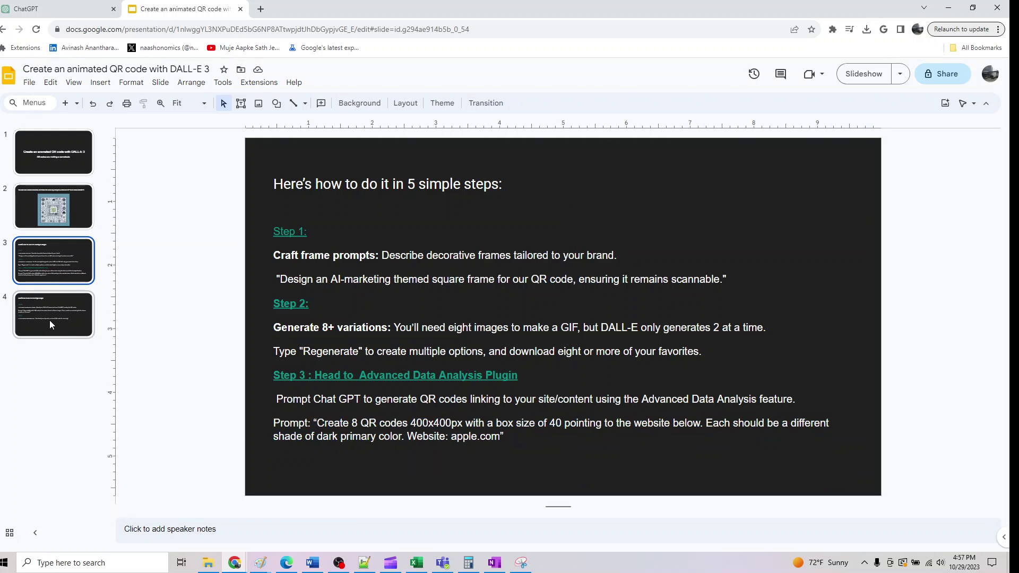
click(336, 281)
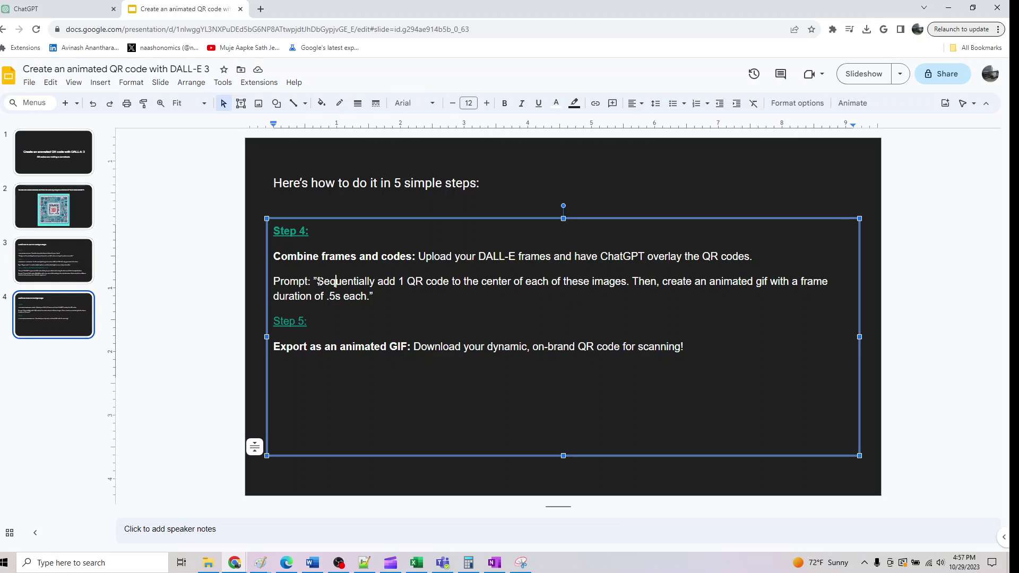
drag(314, 282, 374, 296)
key(ctrl+c)
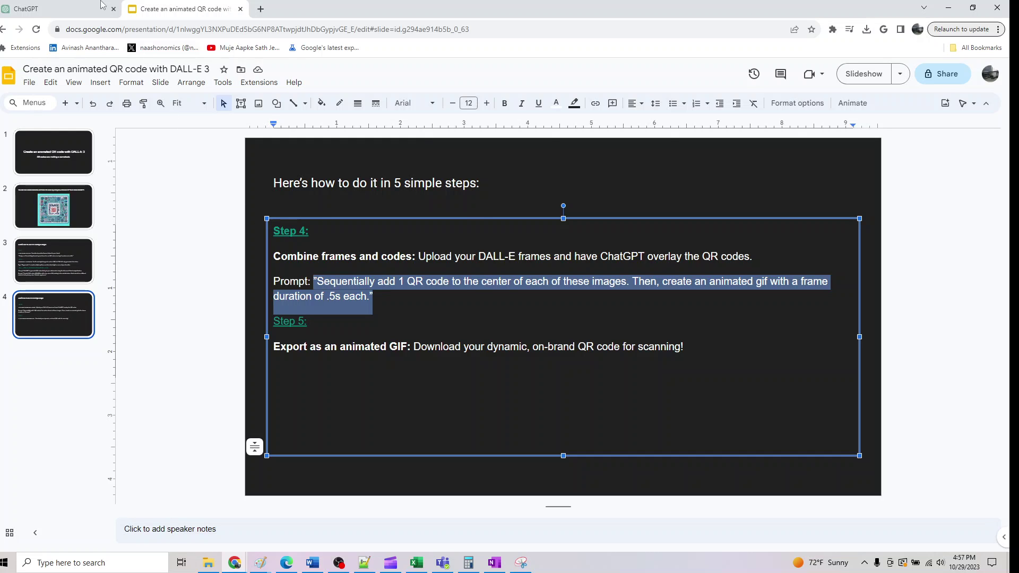
key(ctrl+shift+Tab)
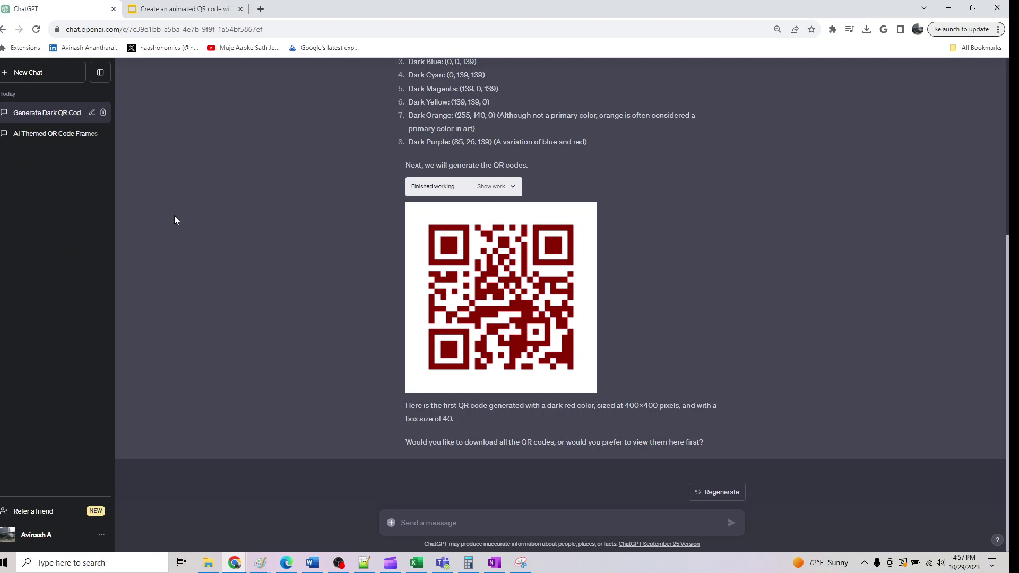
- Attach the eight DALL-E frame PNGs from Downloads to the message
click(393, 524)
click(171, 180)
ctrl+click(160, 313)
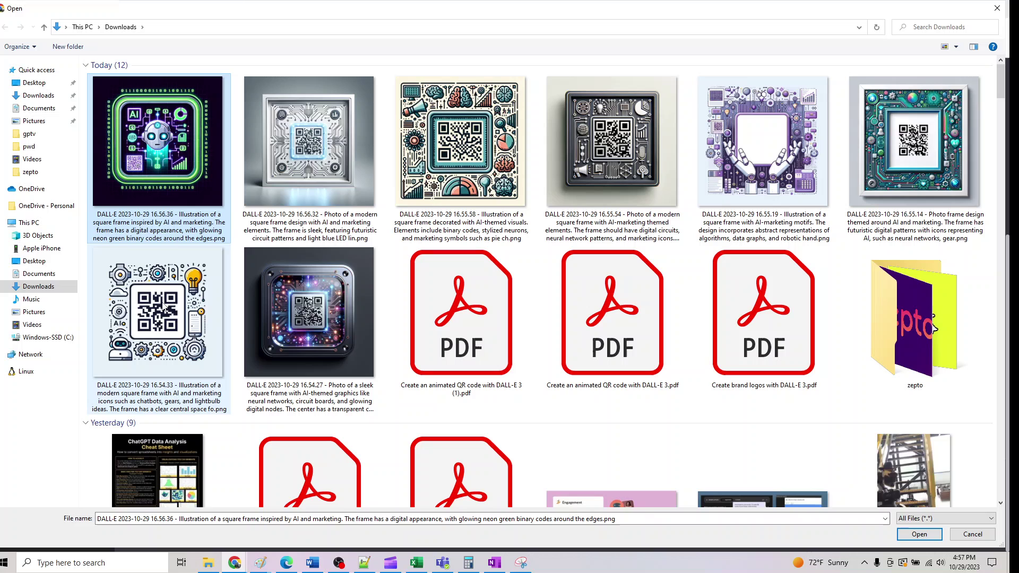
ctrl+click(305, 182)
ctrl+click(307, 287)
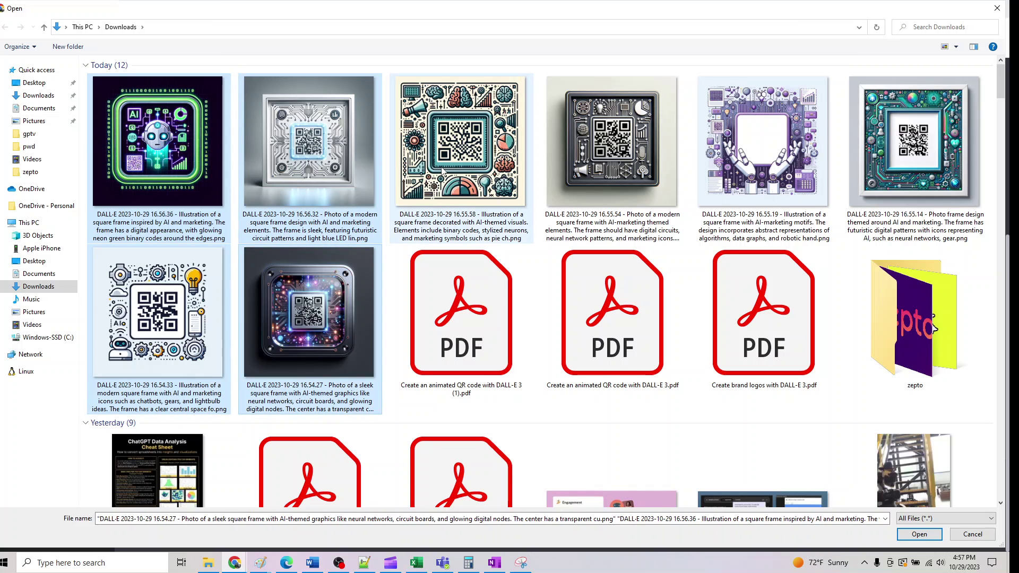
ctrl+click(456, 159)
ctrl+click(586, 154)
ctrl+click(812, 157)
ctrl+click(901, 176)
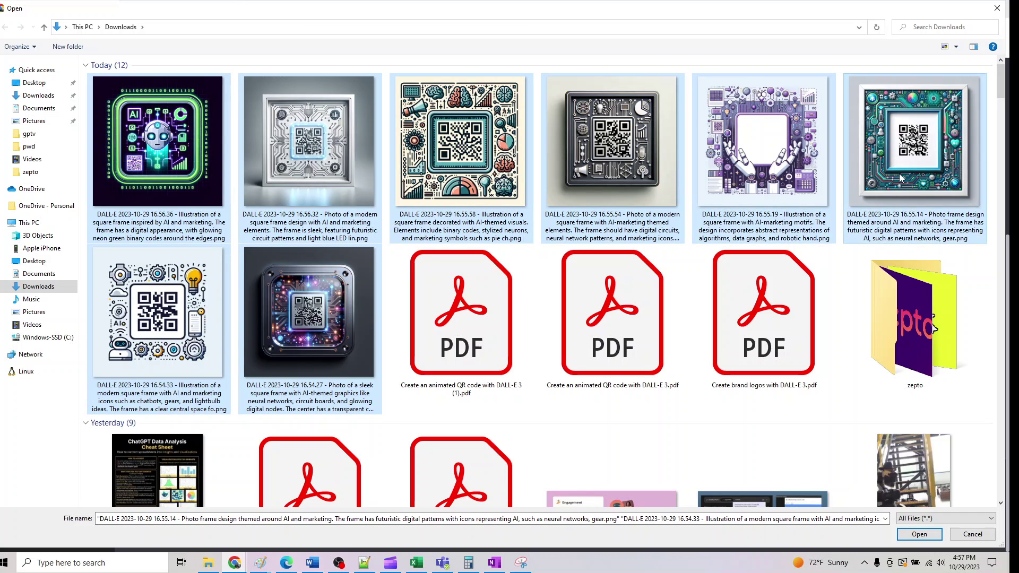
click(908, 542)
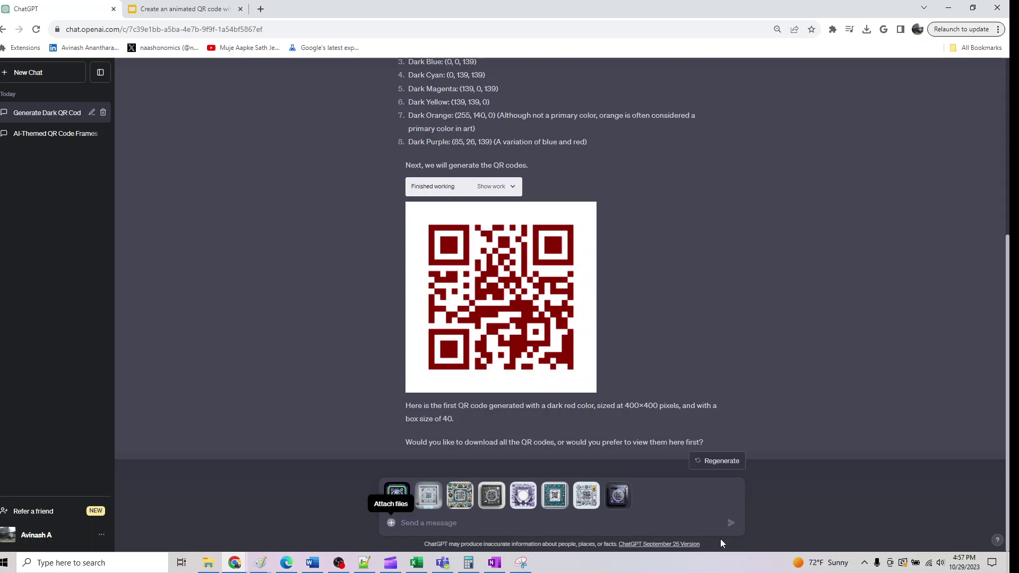
- Send the eight frames with the prompt to centre a QR code on each and make a 0.5 s-per-frame GIF
key(ctrl+v)
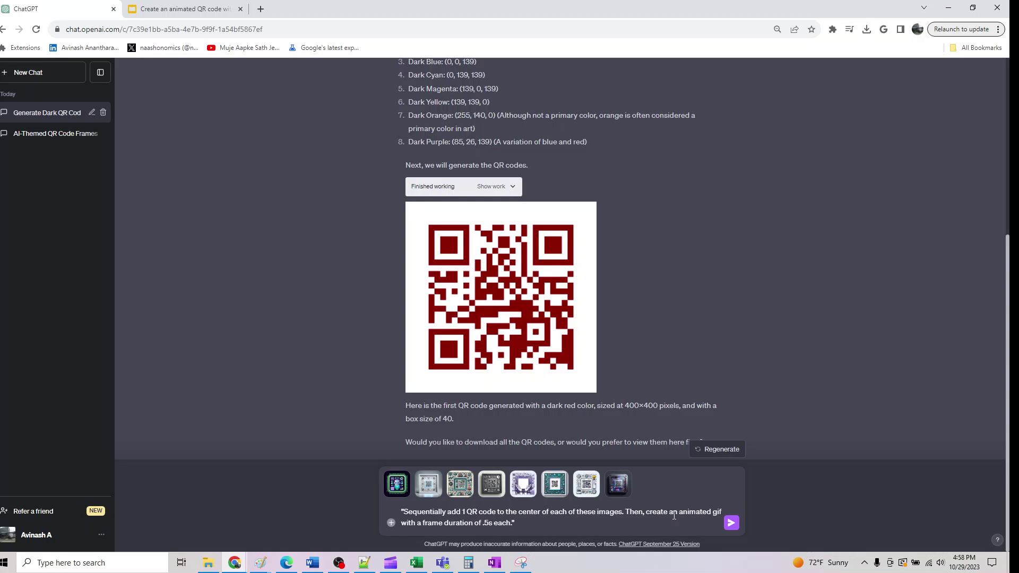
click(731, 523)
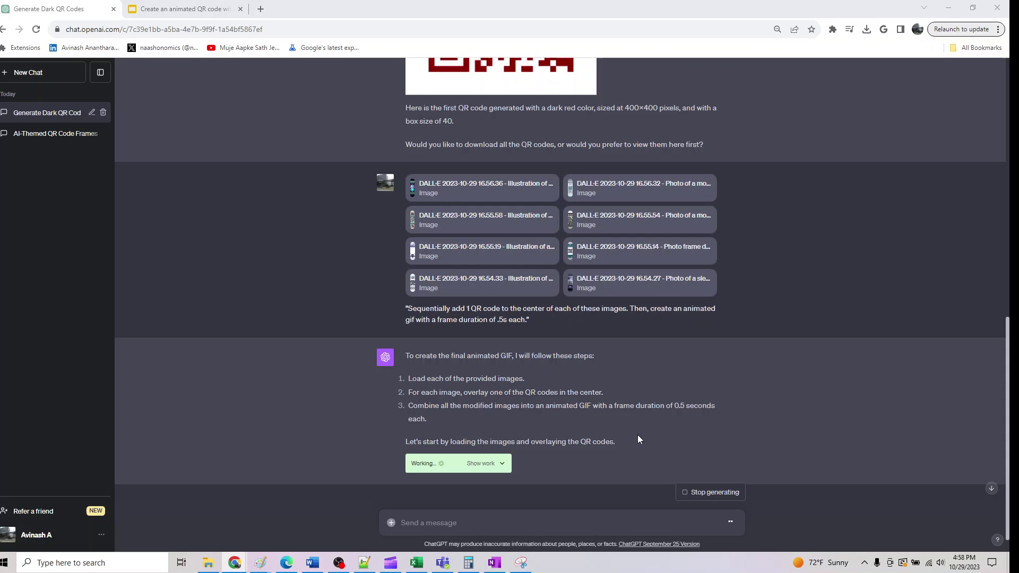
- Download the finished animated GIF from the link at the end of ChatGPT's reply
scroll(534, 394, down, 1)
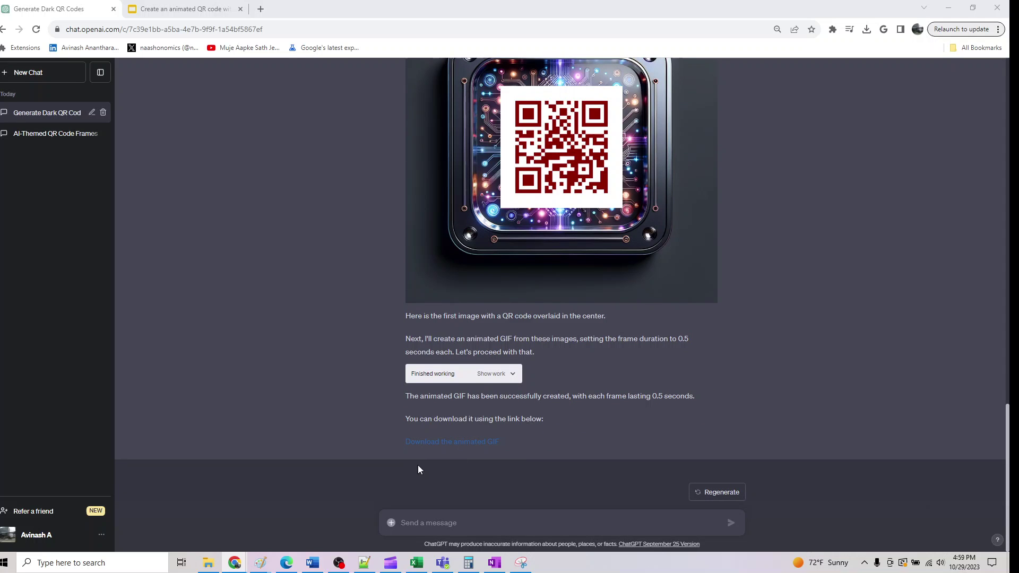
click(447, 443)
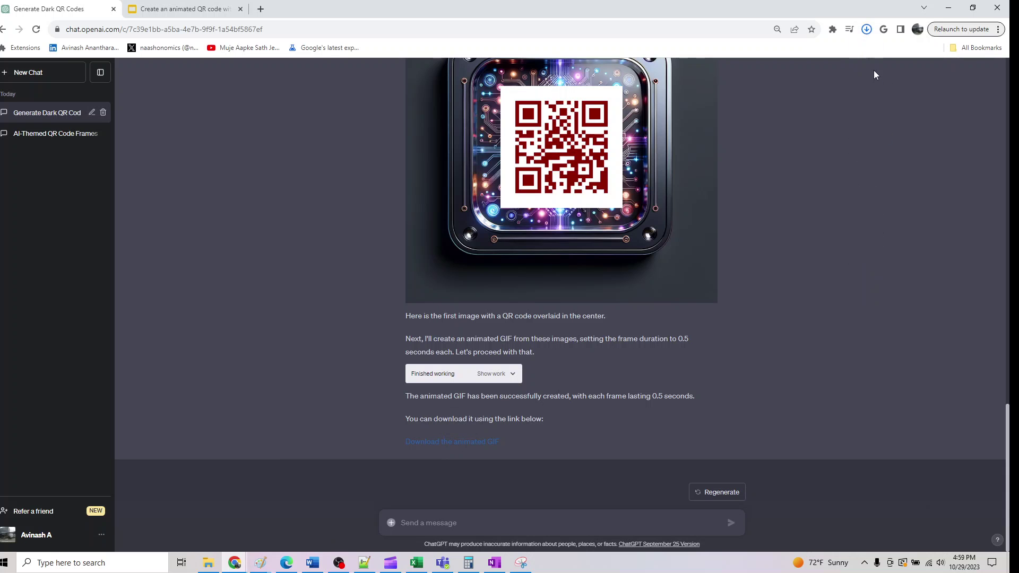
click(782, 54)
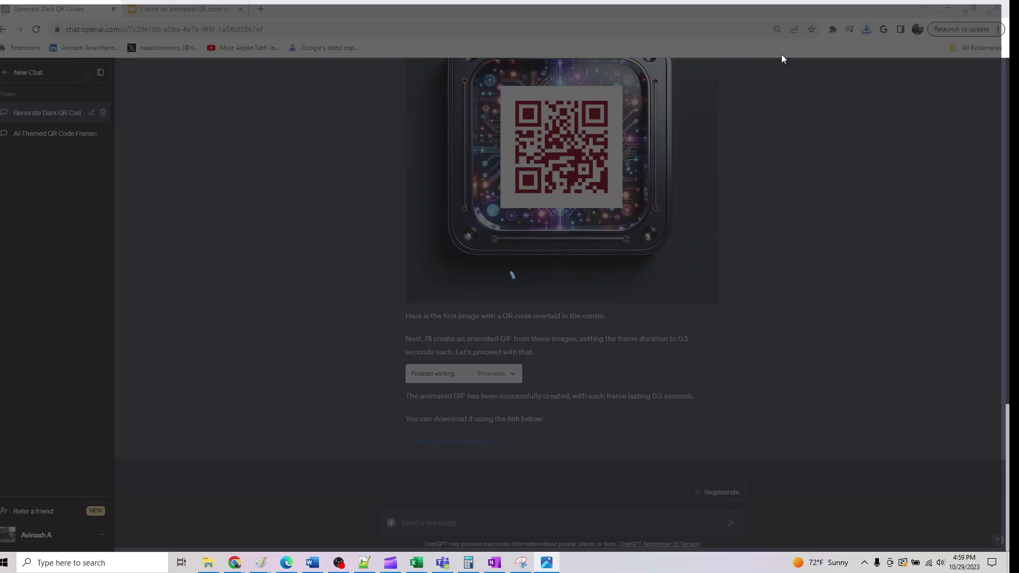